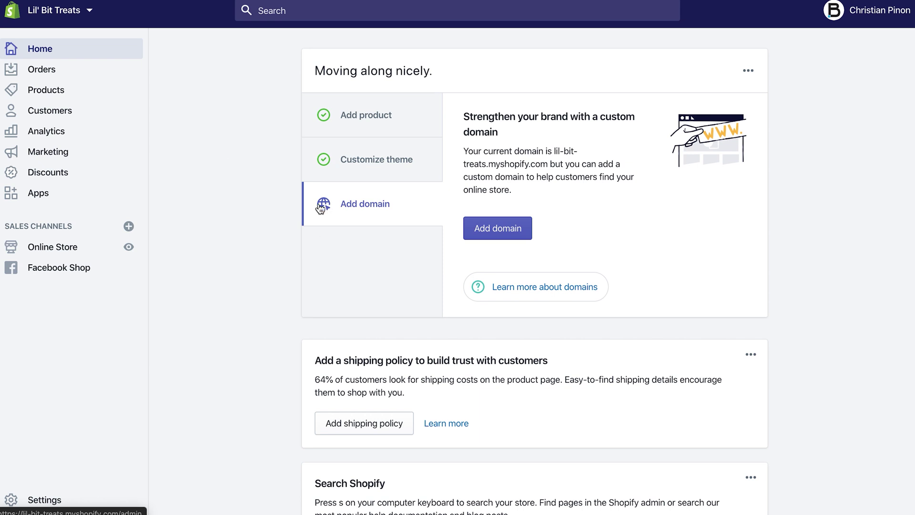
Step: Go to the Checkout settings and scroll down to the Abandoned checkouts email options
left_click(35, 500)
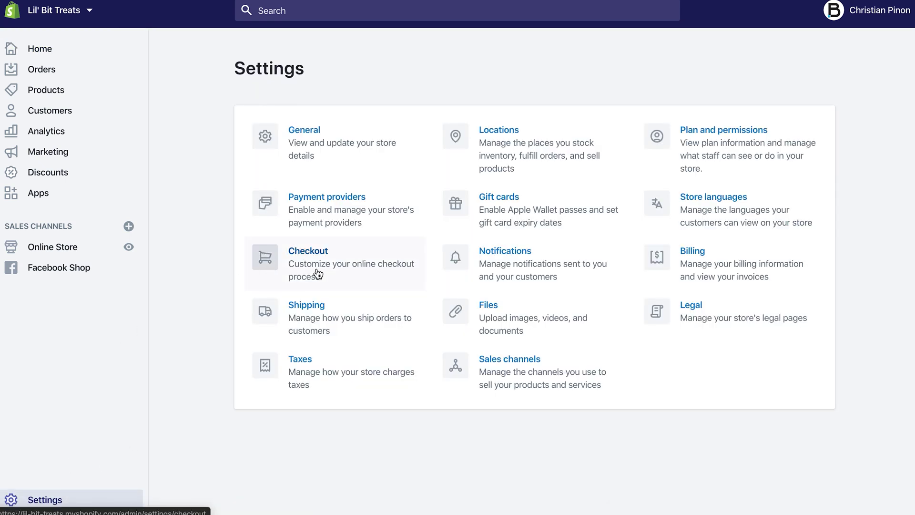
left_click(320, 274)
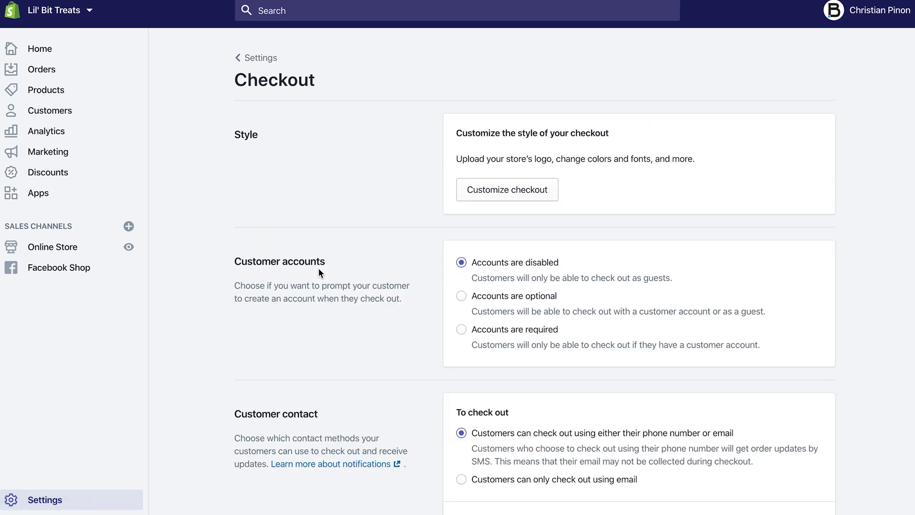
scroll(196, 191, "down", 3)
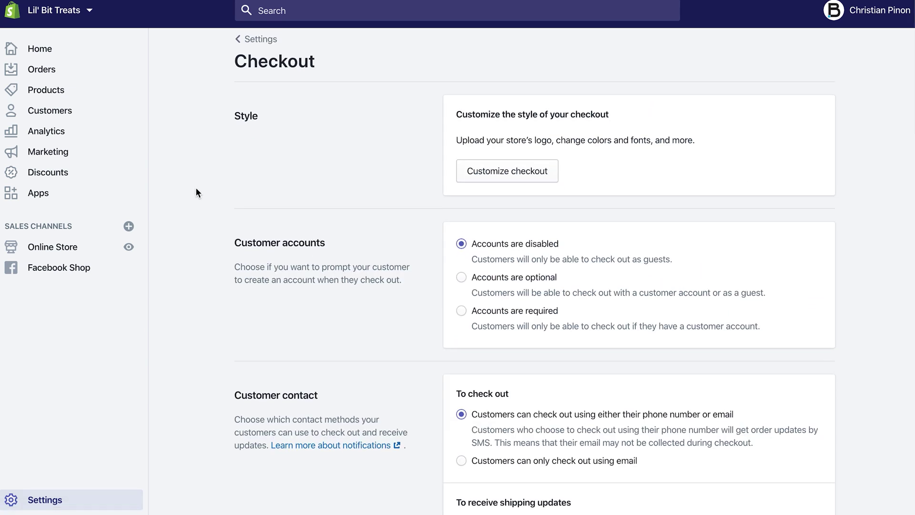
scroll(196, 192, "down", 7)
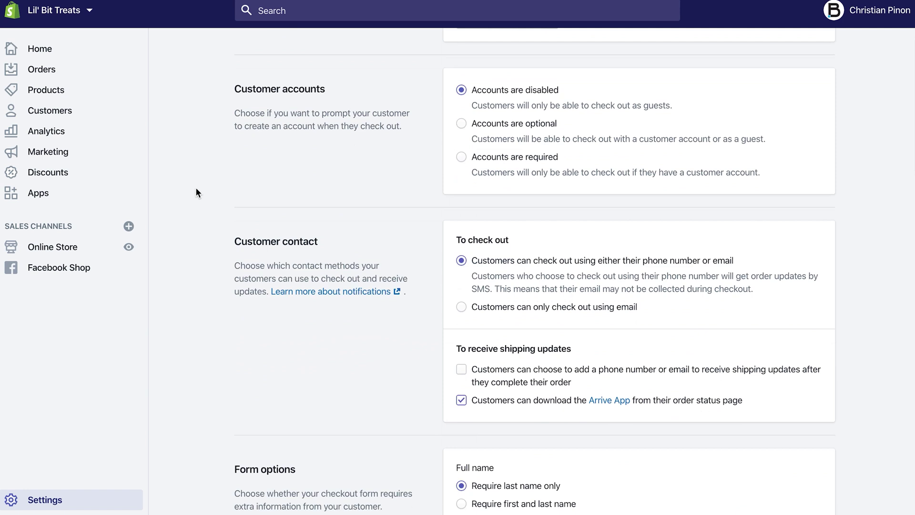
scroll(196, 193, "down", 11)
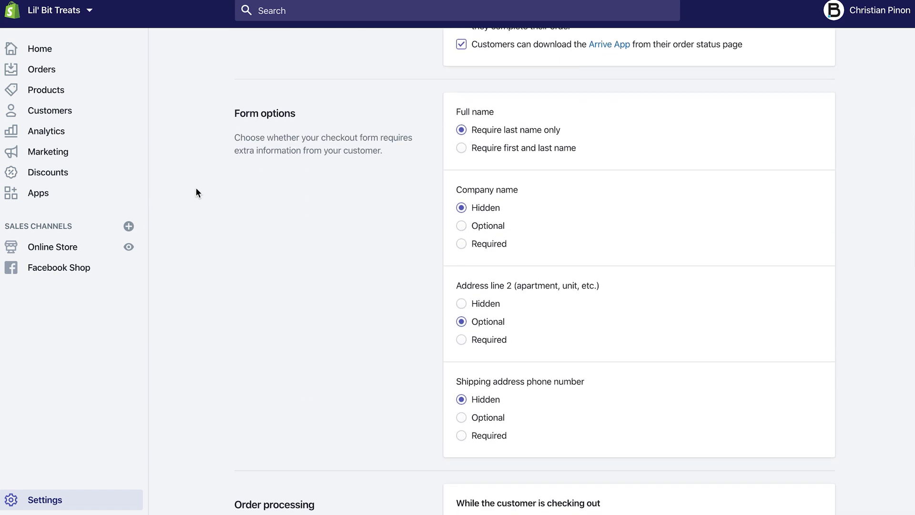
scroll(196, 192, "down", 10)
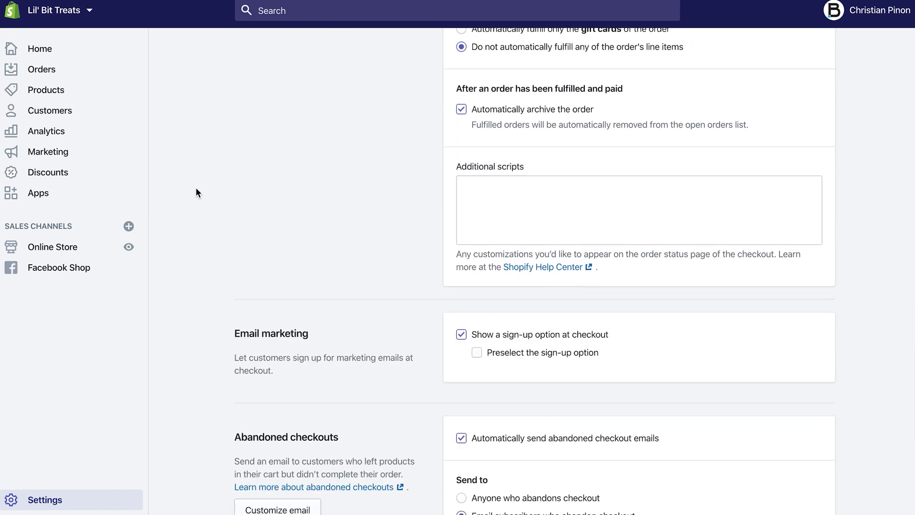
scroll(197, 193, "down", 1)
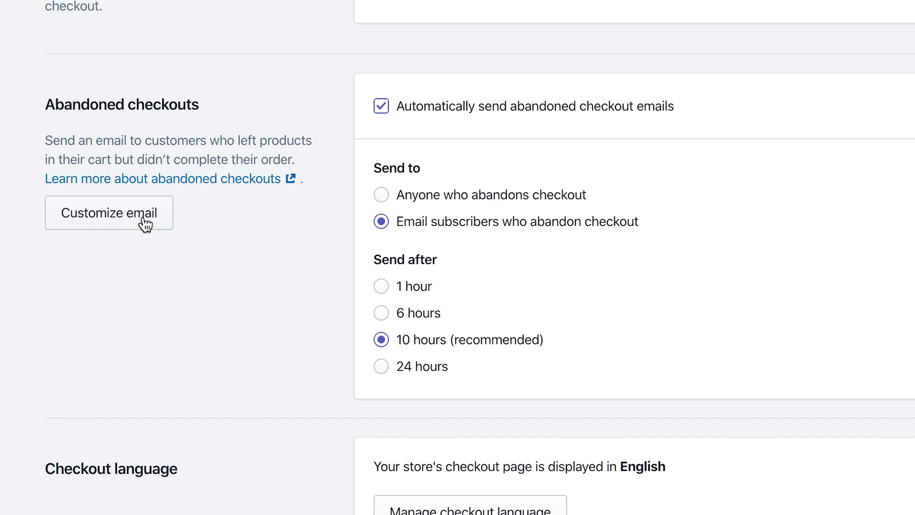
Step: Open the Abandoned checkout email template and review its HTML body under subject 'Complete your Purchase'
left_click(109, 224)
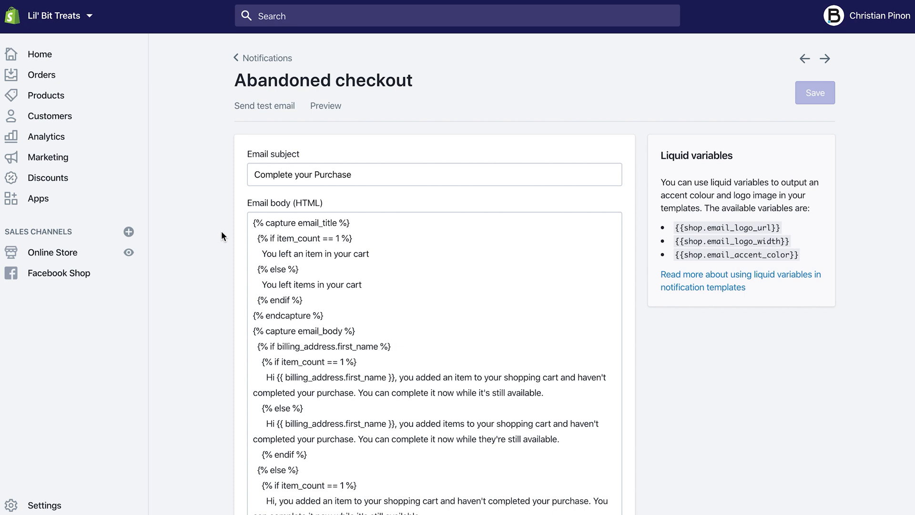
scroll(221, 234, "down", 9)
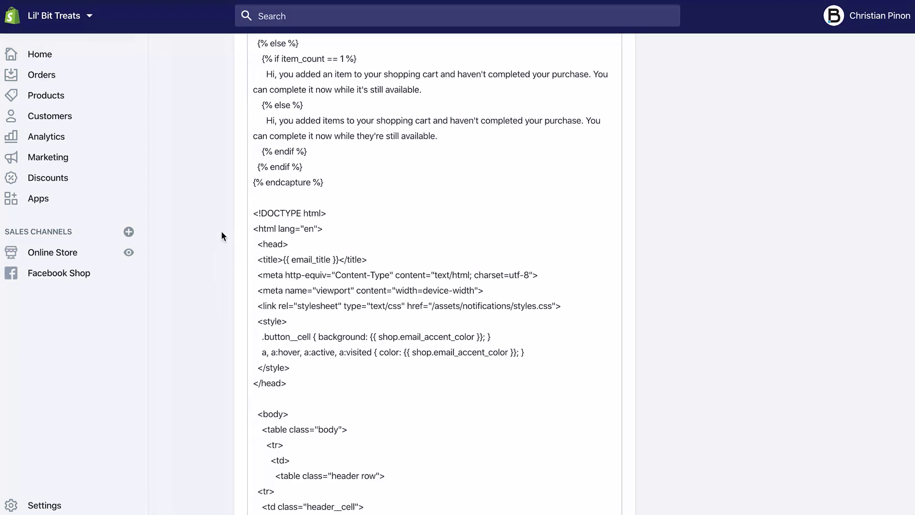
scroll(221, 232, "down", 10)
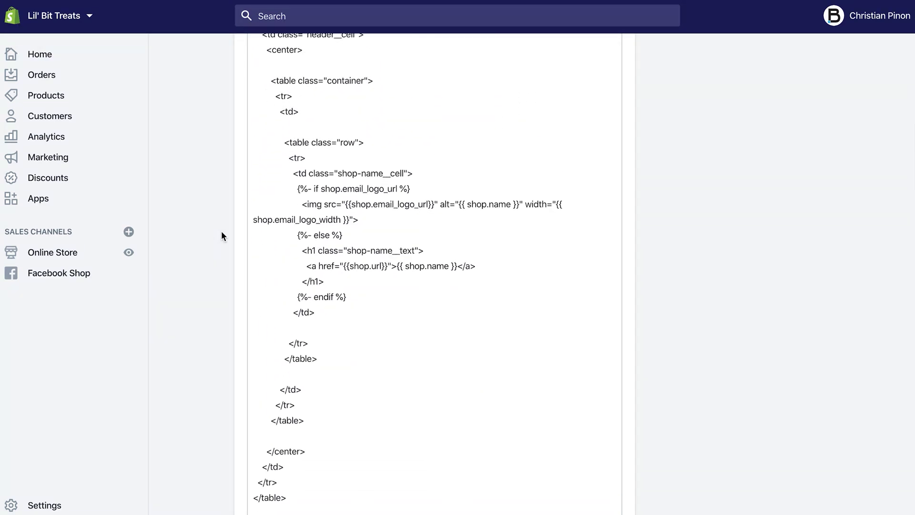
scroll(221, 236, "down", 11)
scroll(220, 236, "up", 20)
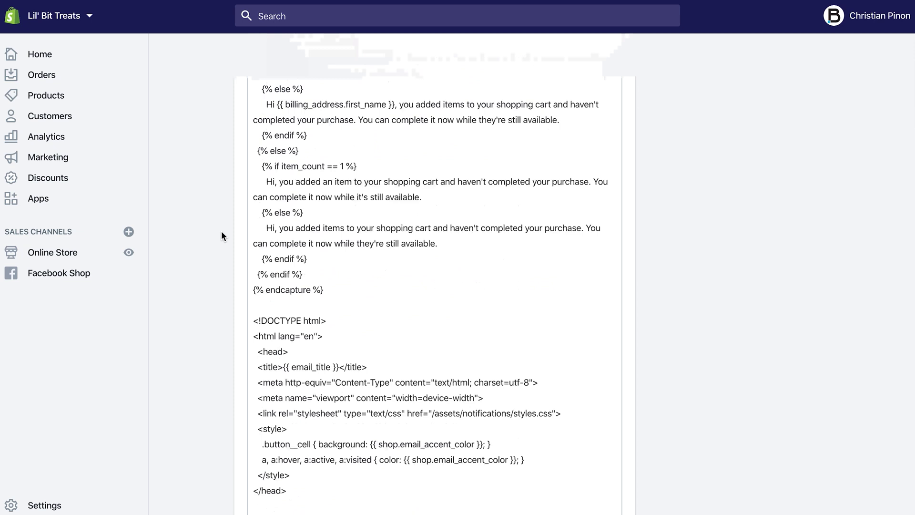
scroll(222, 234, "up", 7)
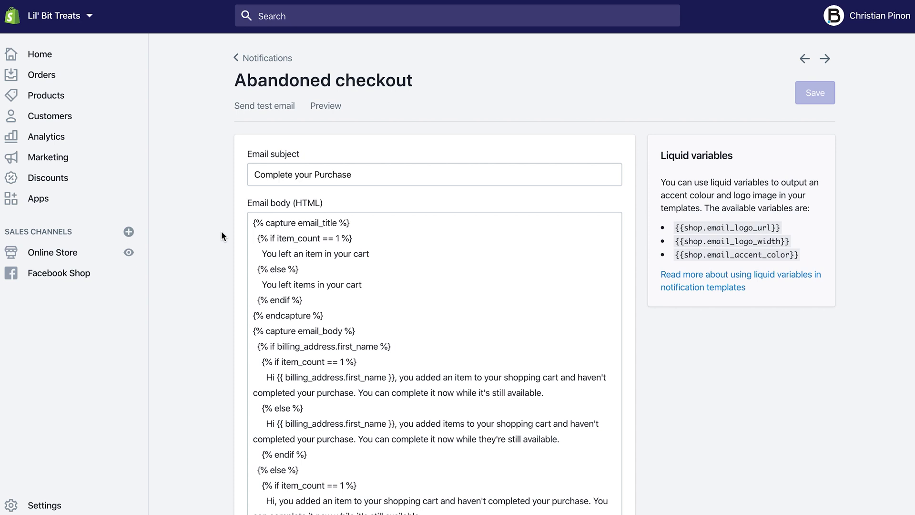
scroll(222, 232, "down", 1)
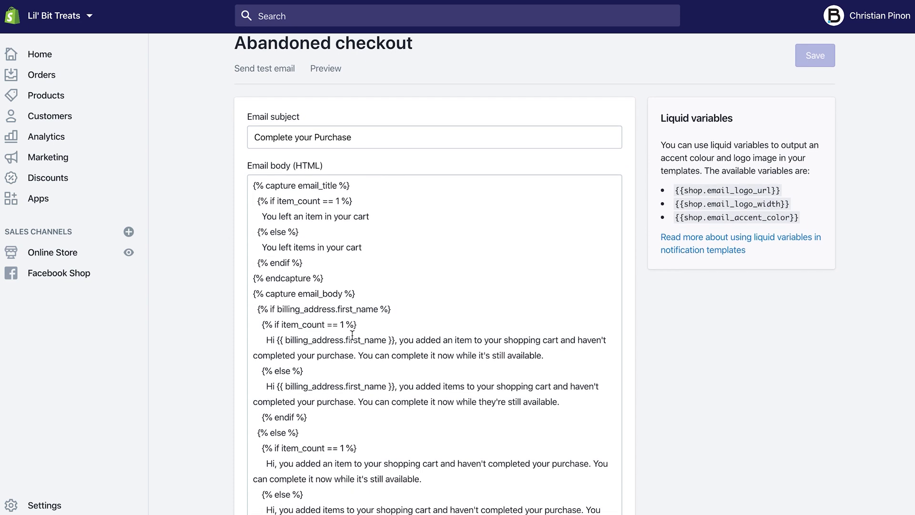
scroll(203, 247, "up", 1)
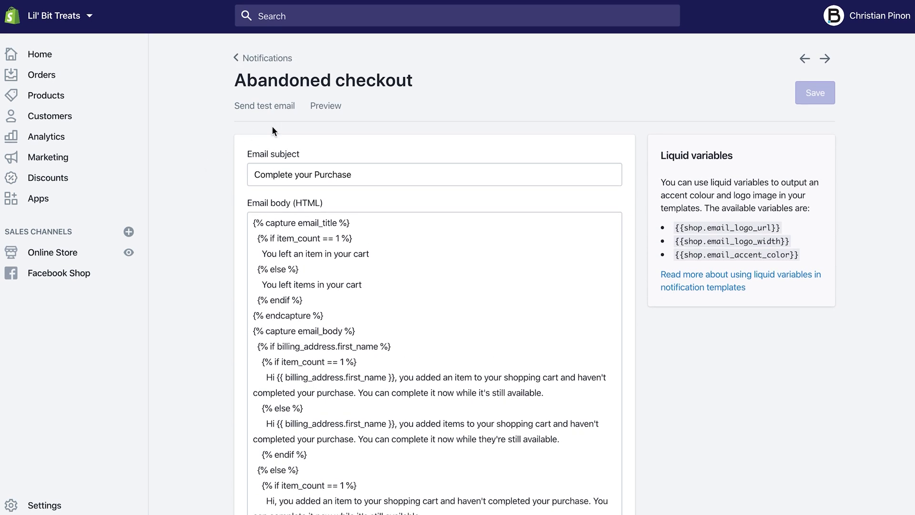
left_click(324, 109)
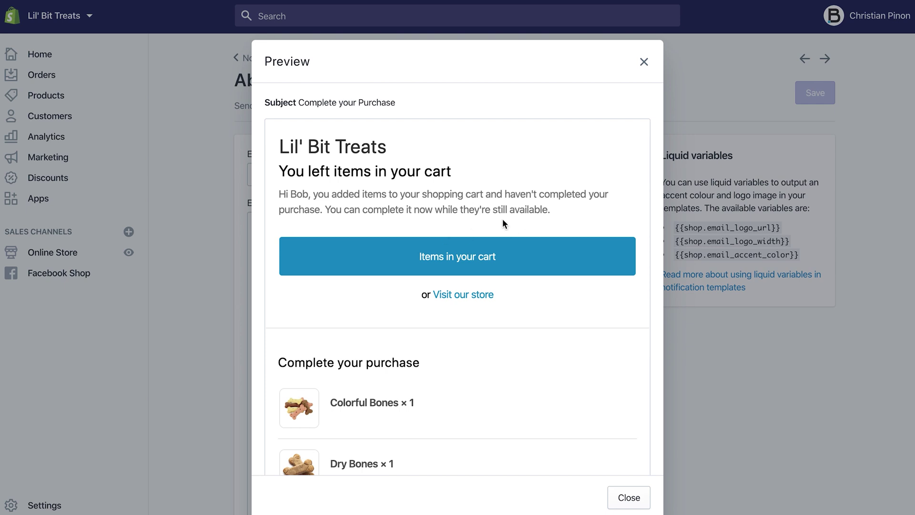
scroll(386, 305, "down", 2)
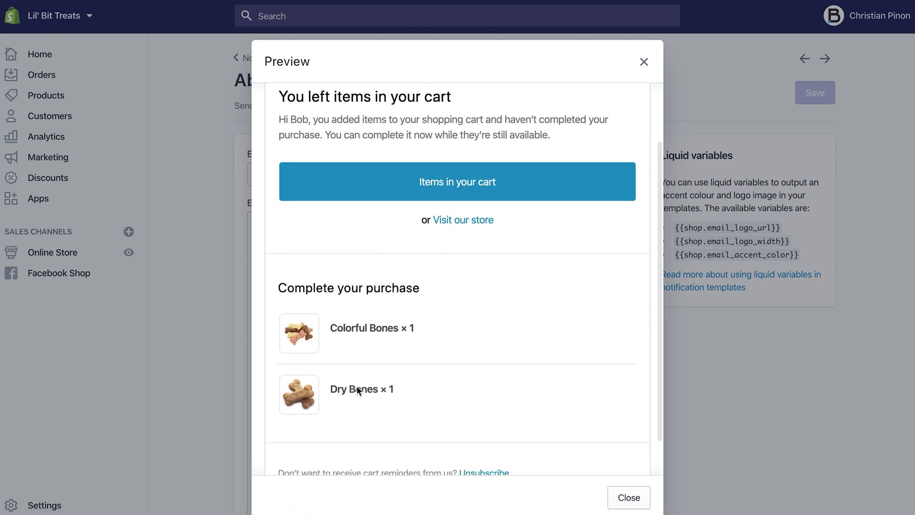
scroll(370, 343, "down", 1)
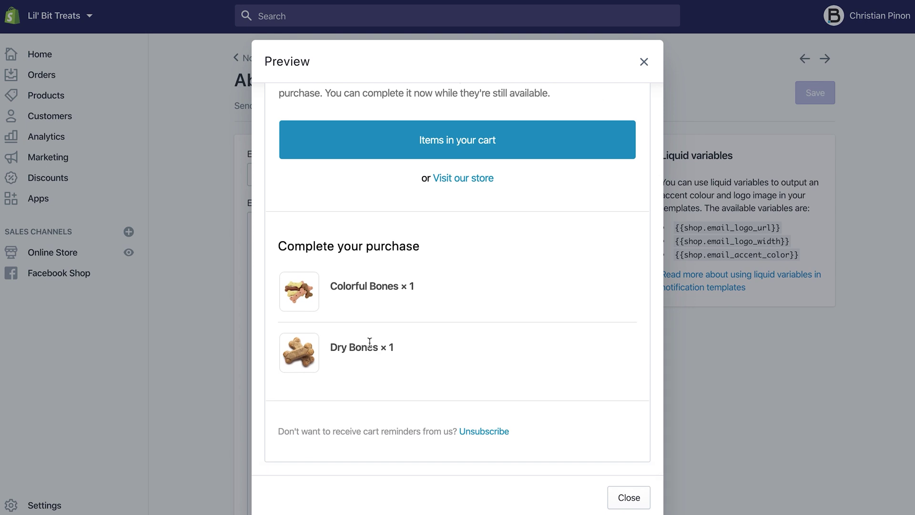
scroll(557, 278, "up", 3)
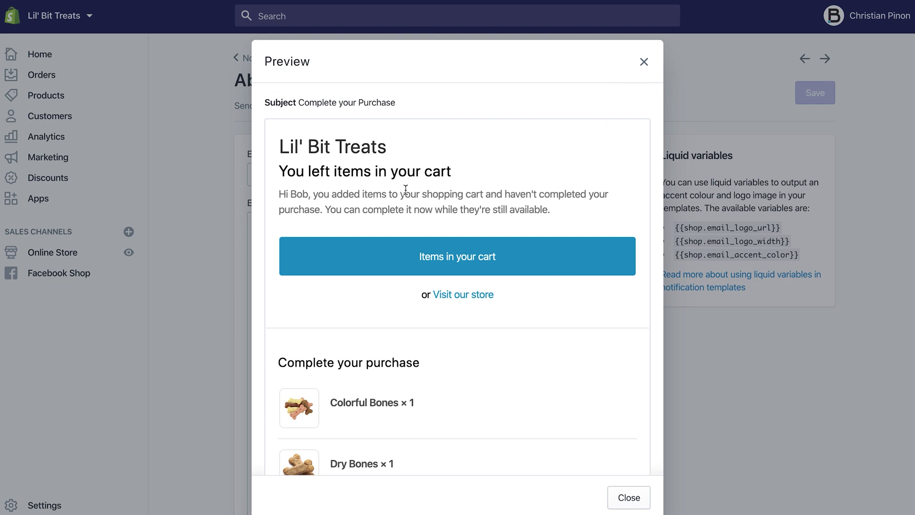
left_click(645, 62)
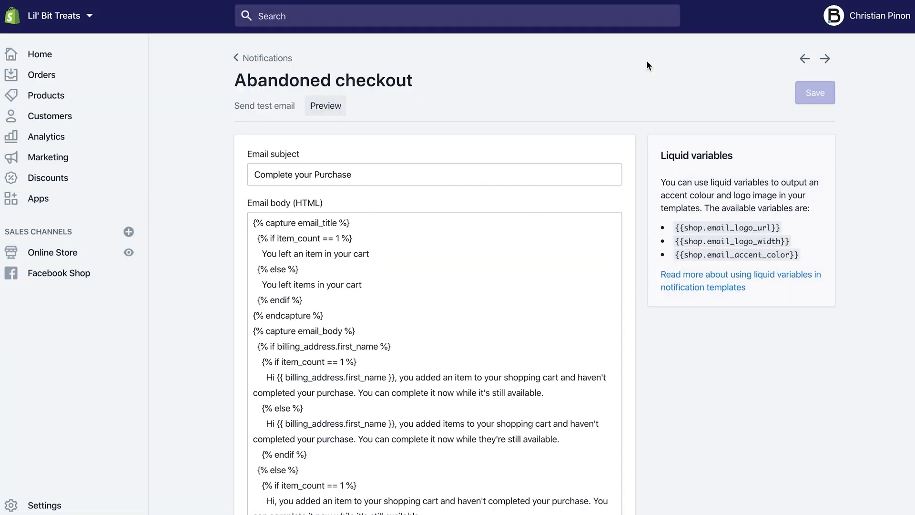
Step: Replace 'item' with 'bone' and 'items' with 'some bones' in the email's cart titles
scroll(217, 200, "down", 2)
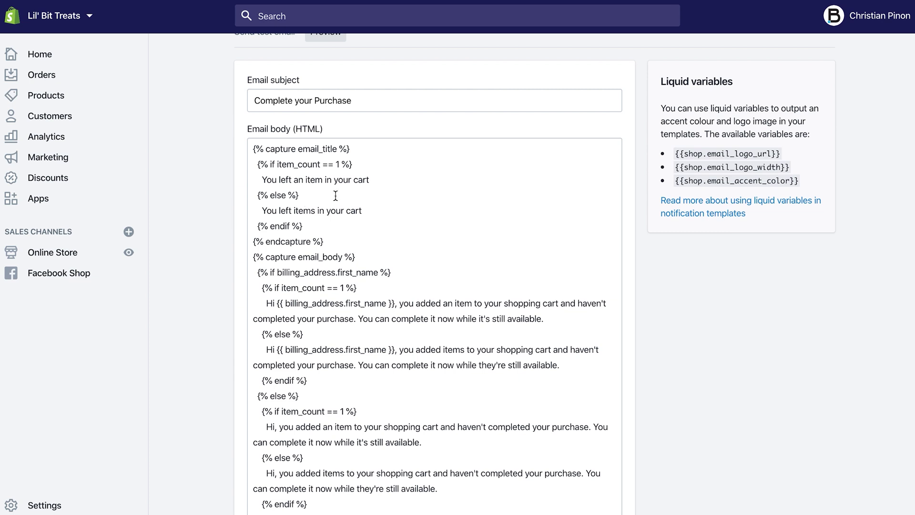
double_click(313, 180)
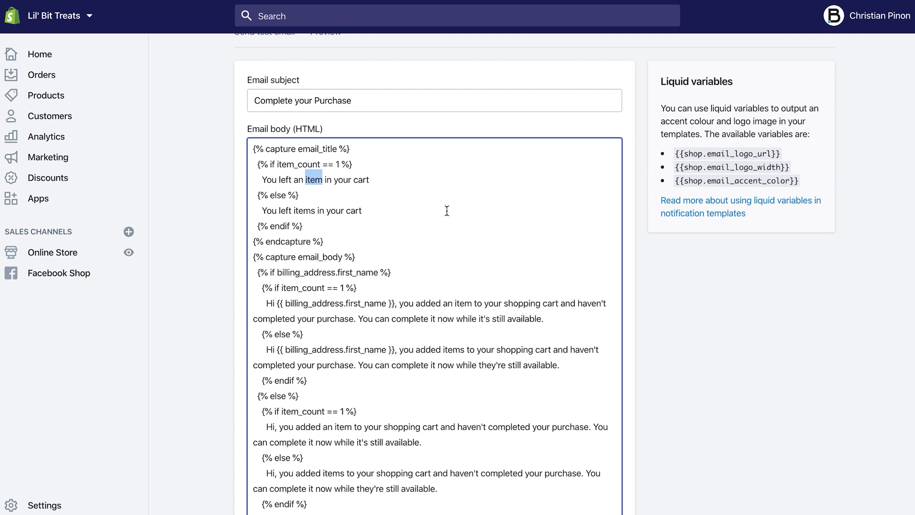
type("bone")
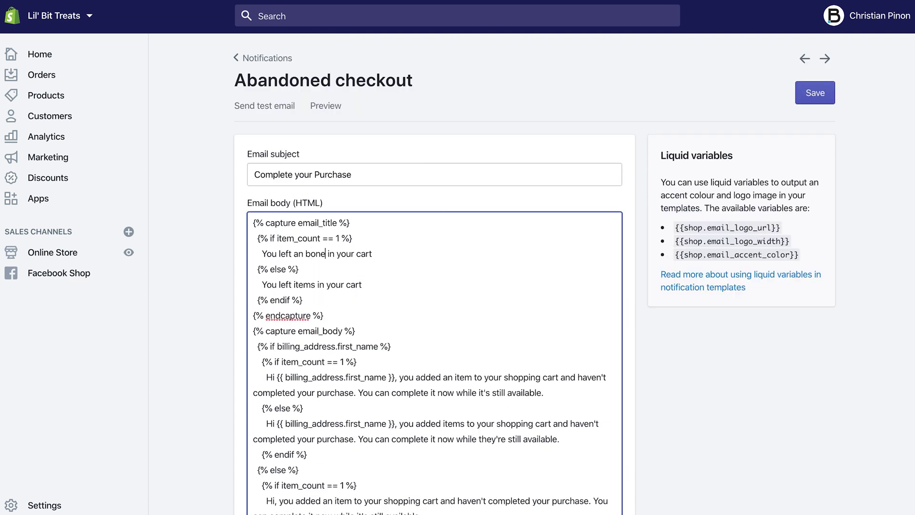
double_click(303, 284)
type("some bones")
scroll(220, 259, "down", 2)
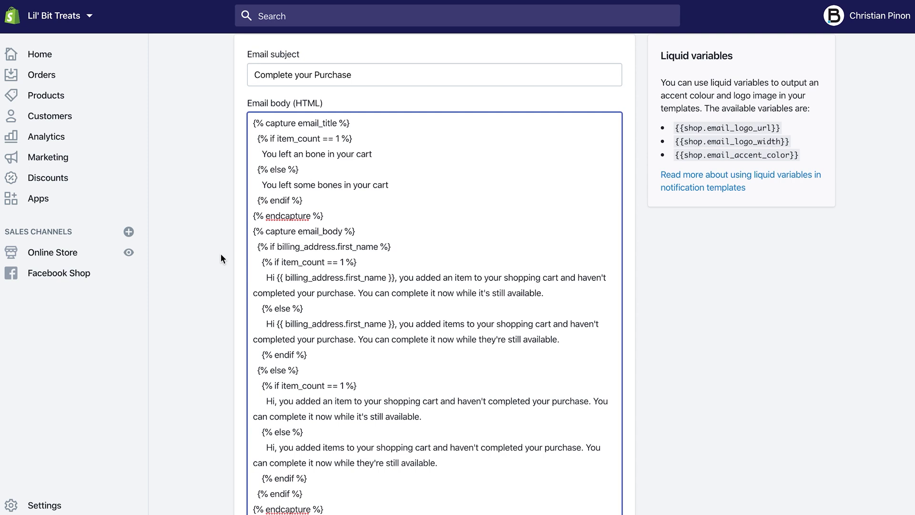
scroll(220, 254, "up", 2)
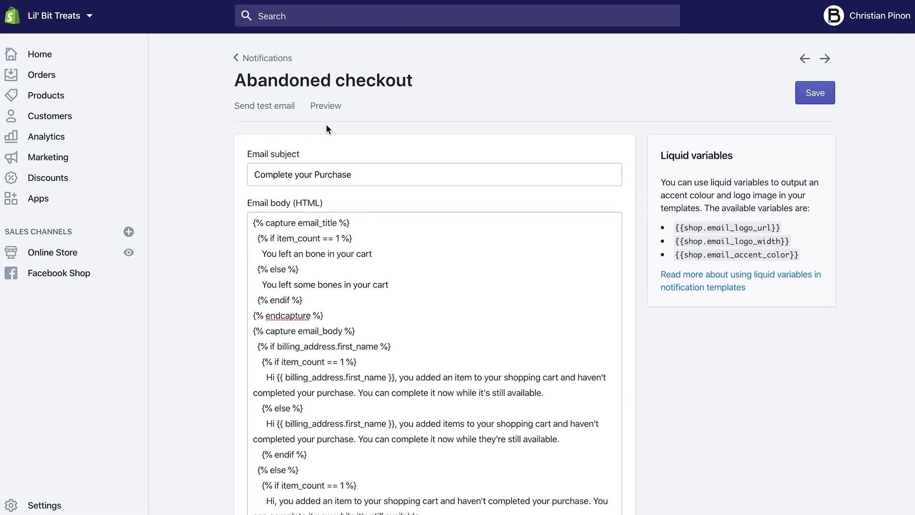
Step: Preview the edited email, send a test, save the template, and return to Notifications
left_click(332, 107)
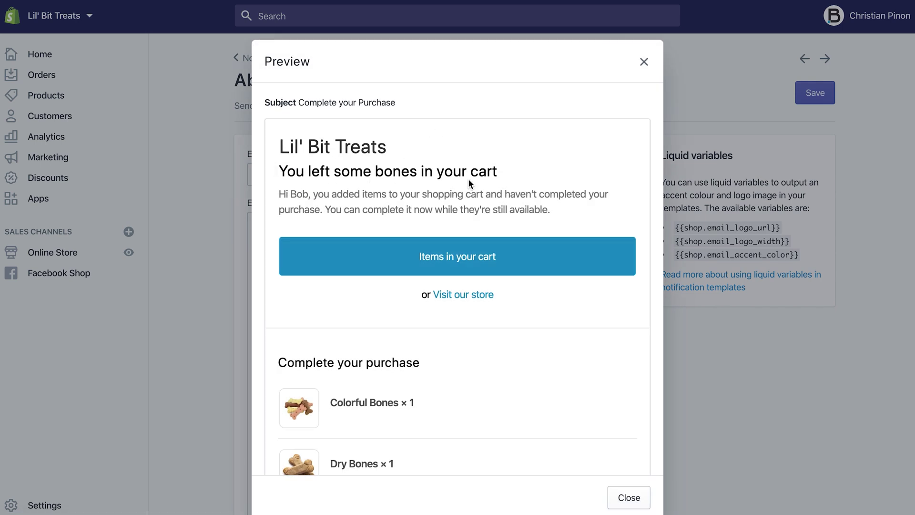
left_click(644, 63)
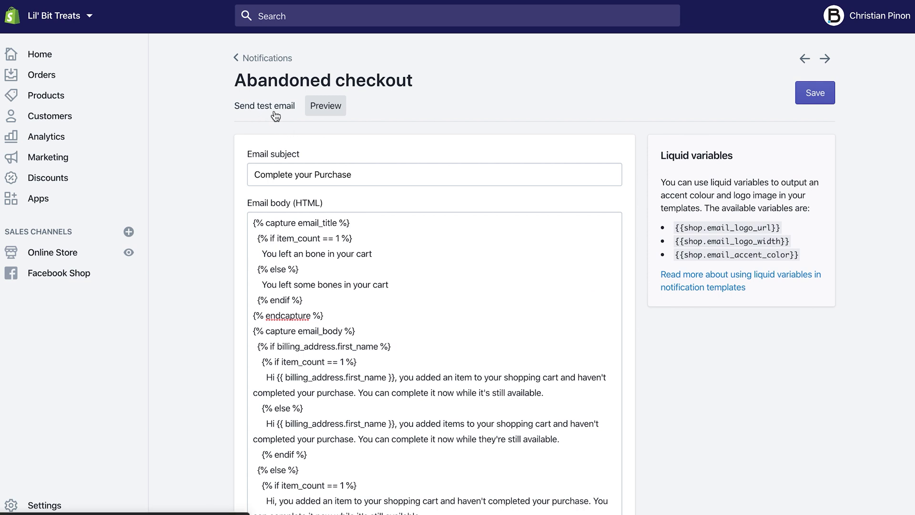
left_click(258, 111)
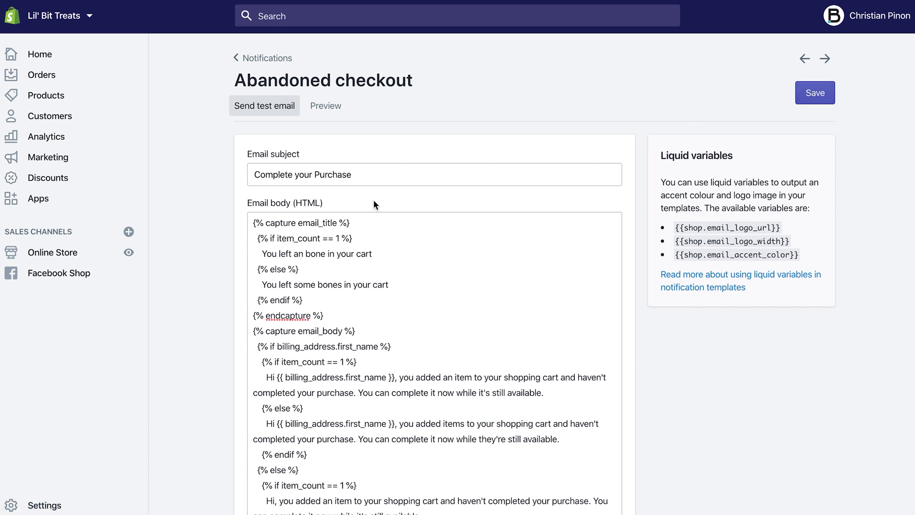
left_click(812, 100)
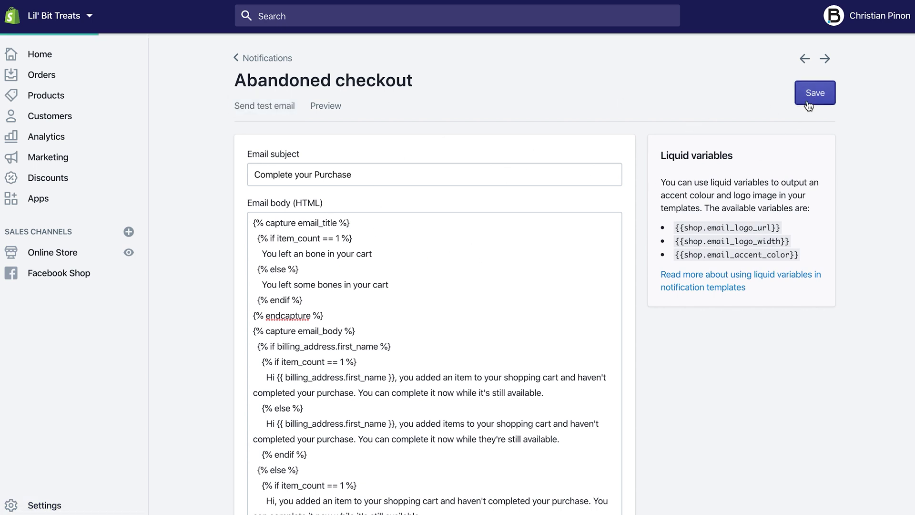
left_click(270, 59)
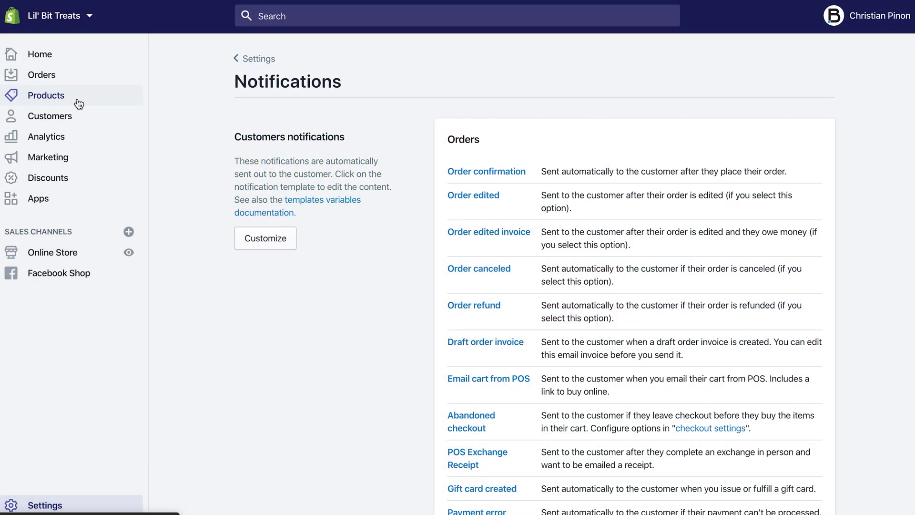
Step: Open the Abandoned checkouts page under Orders
left_click(47, 80)
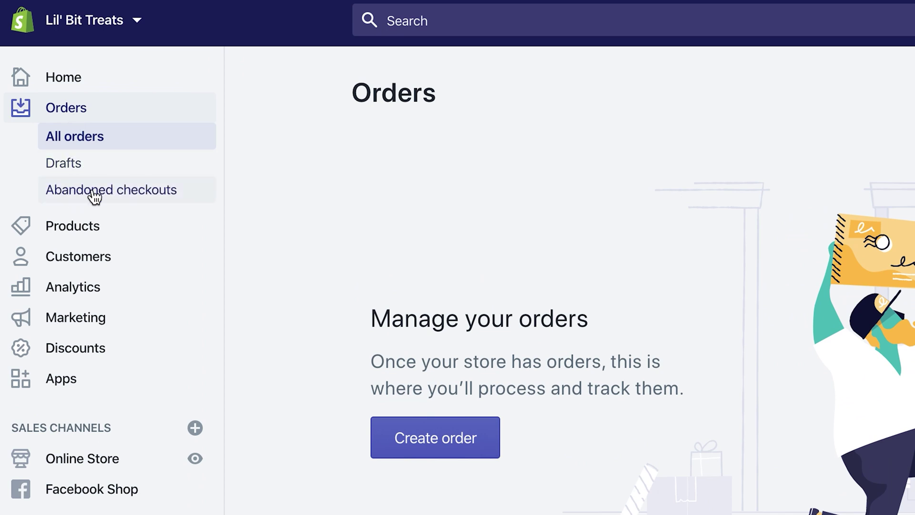
left_click(130, 192)
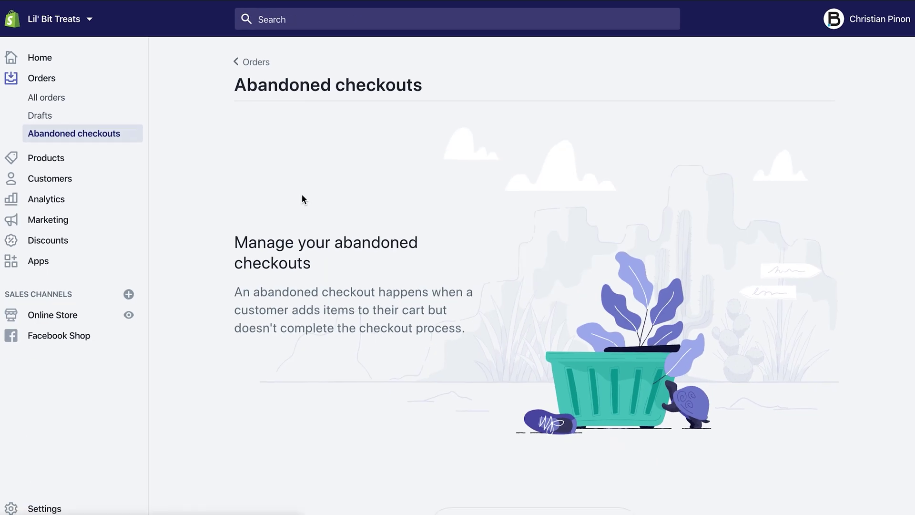